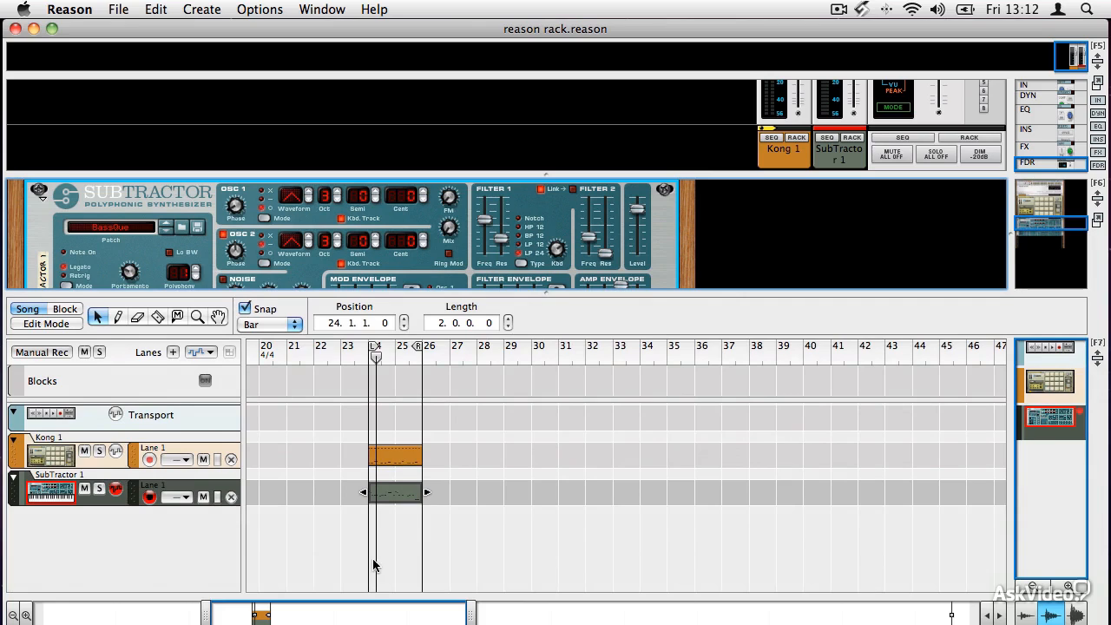
# Open the Kong 1 clip at bar 24 for note editing and enlarge the sequencer area to show its drum lanes.
pyautogui.click(402, 457)
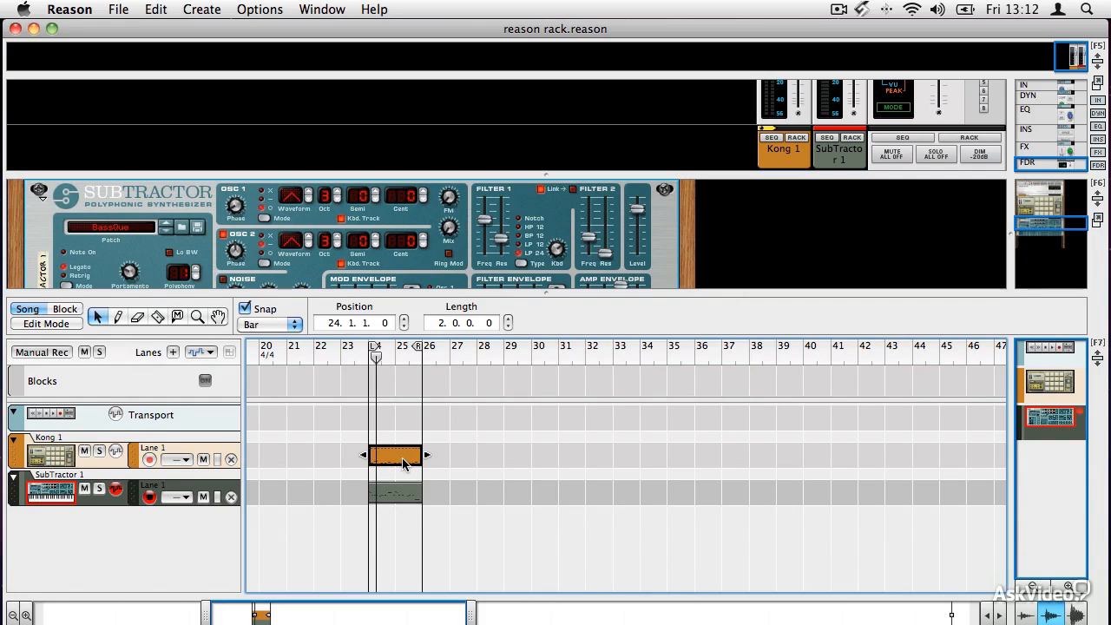
pyautogui.doubleClick(402, 458)
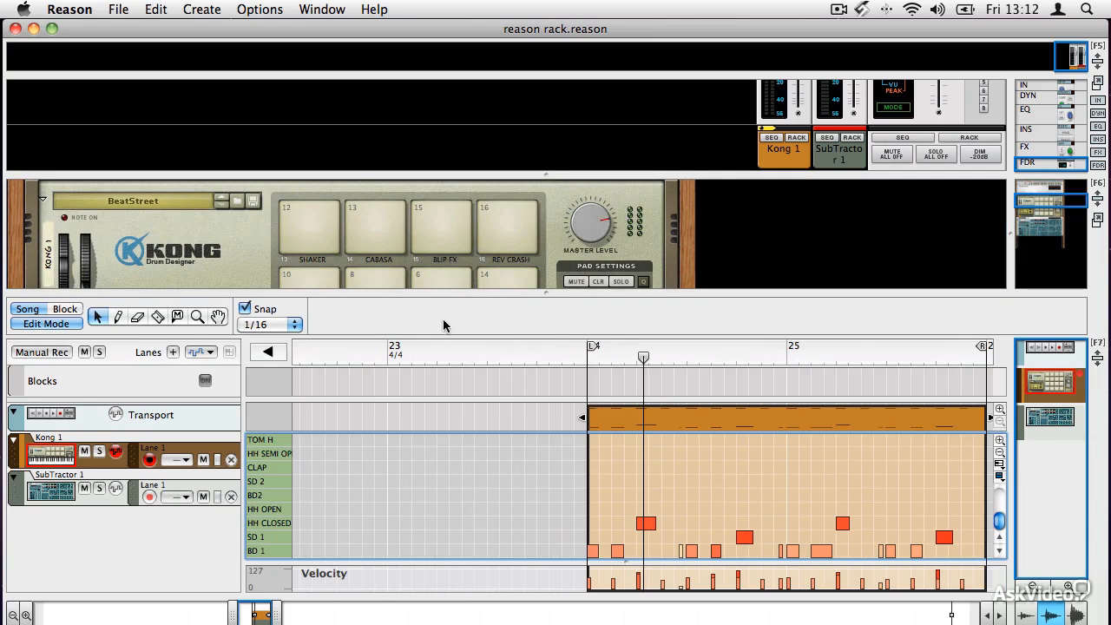
pyautogui.moveTo(444, 295); pyautogui.dragTo(427, 204)
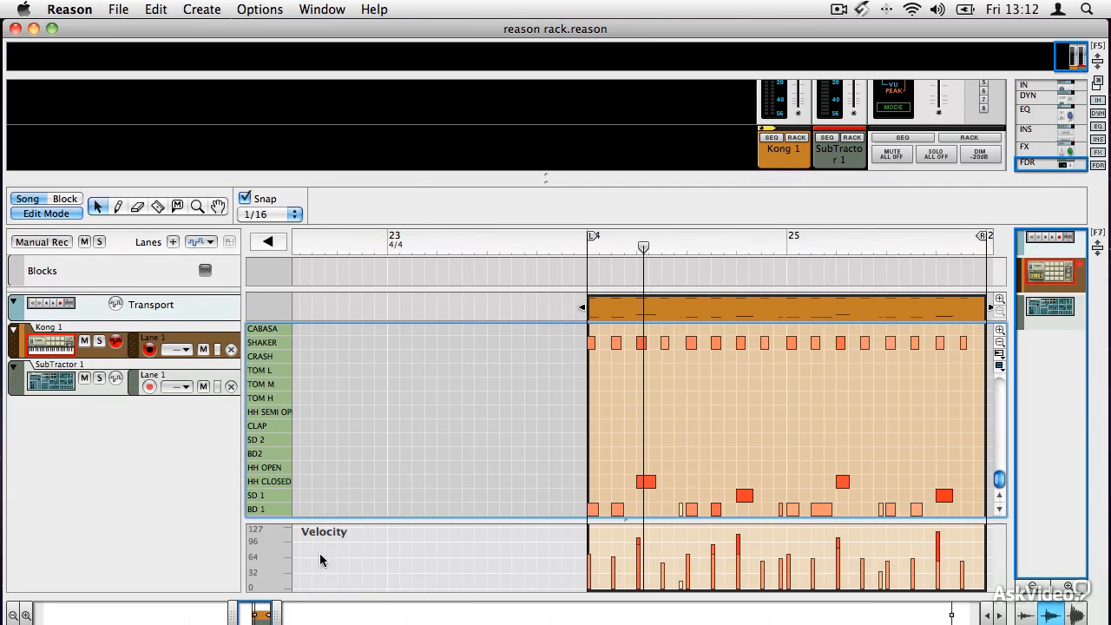
pyautogui.moveTo(254, 613); pyautogui.dragTo(262, 614)
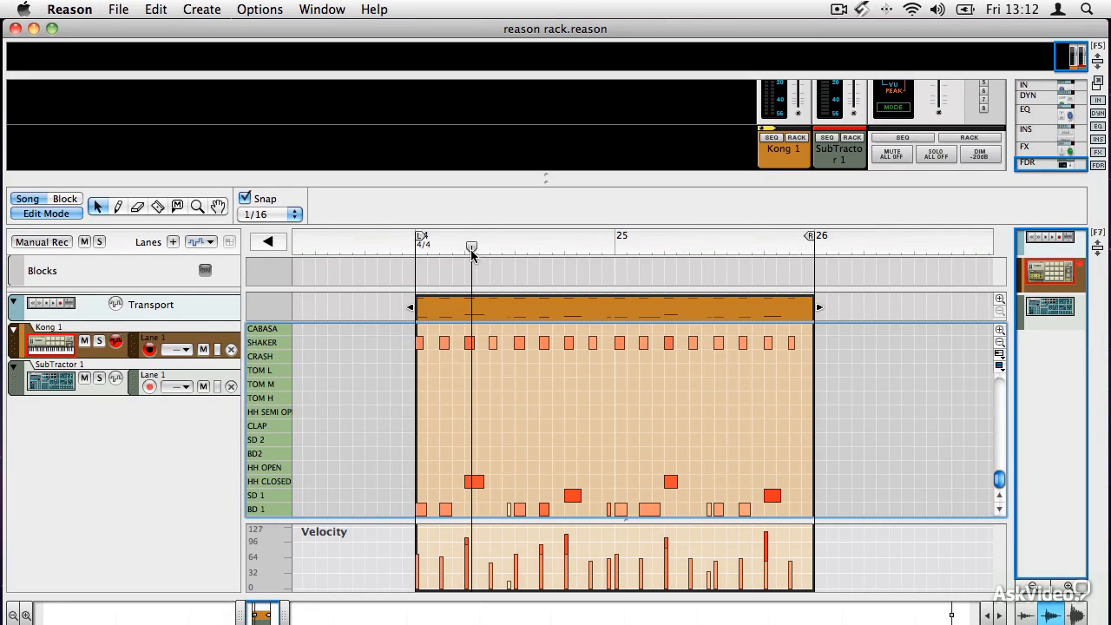
# Solo the Kong 1 track and play its drum clip from the start of bar 24.
pyautogui.click(99, 342)
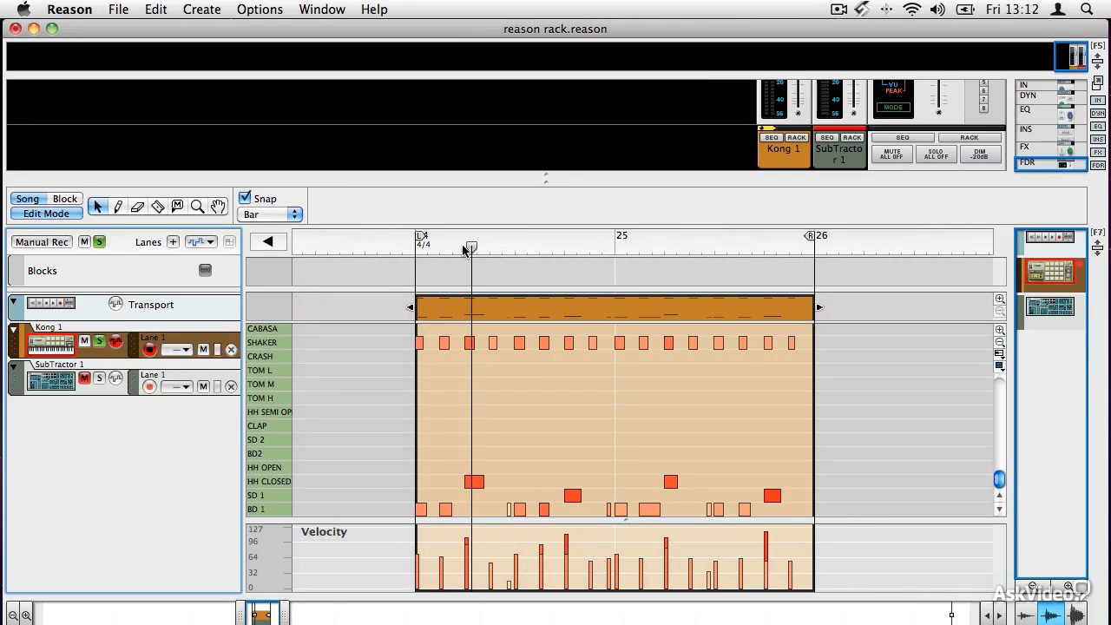
pyautogui.moveTo(465, 248); pyautogui.dragTo(417, 246)
pyautogui.press('space')
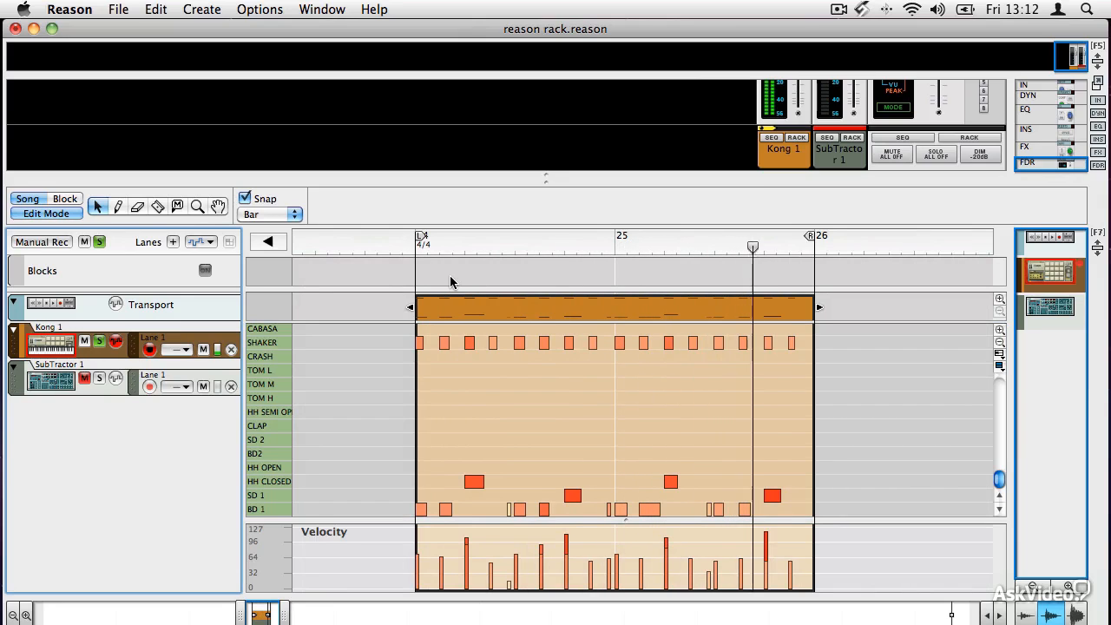
pyautogui.click(577, 498)
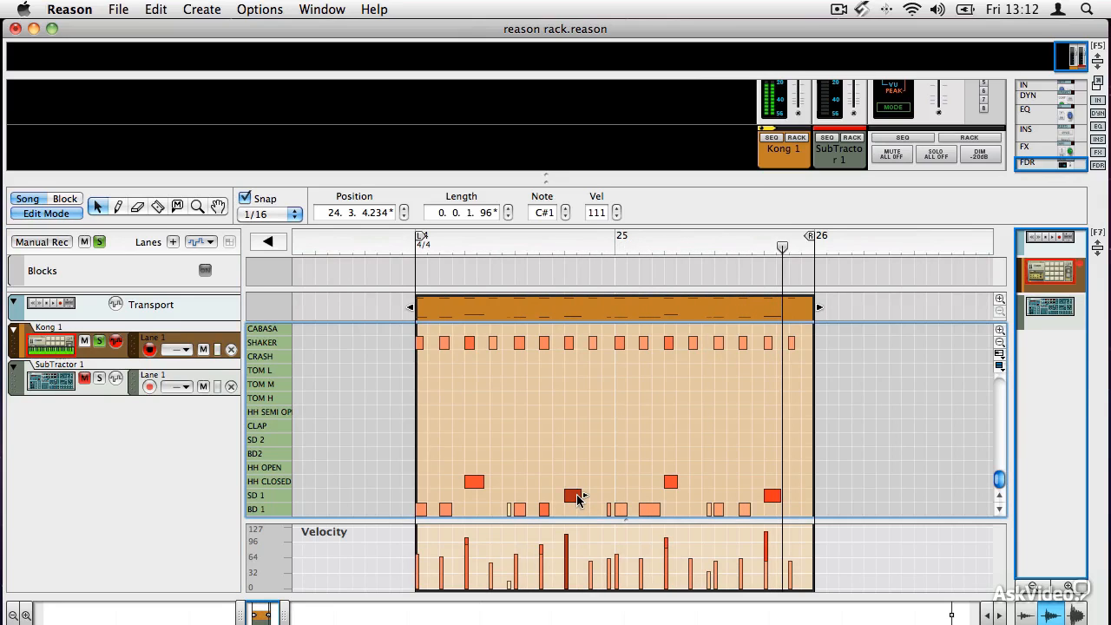
pyautogui.click(651, 509)
# Move the first HH CLOSED note up to the HH OPEN lane, lengthen it to about 0.0.3.5, and play the clip from bar 24.
pyautogui.click(475, 482)
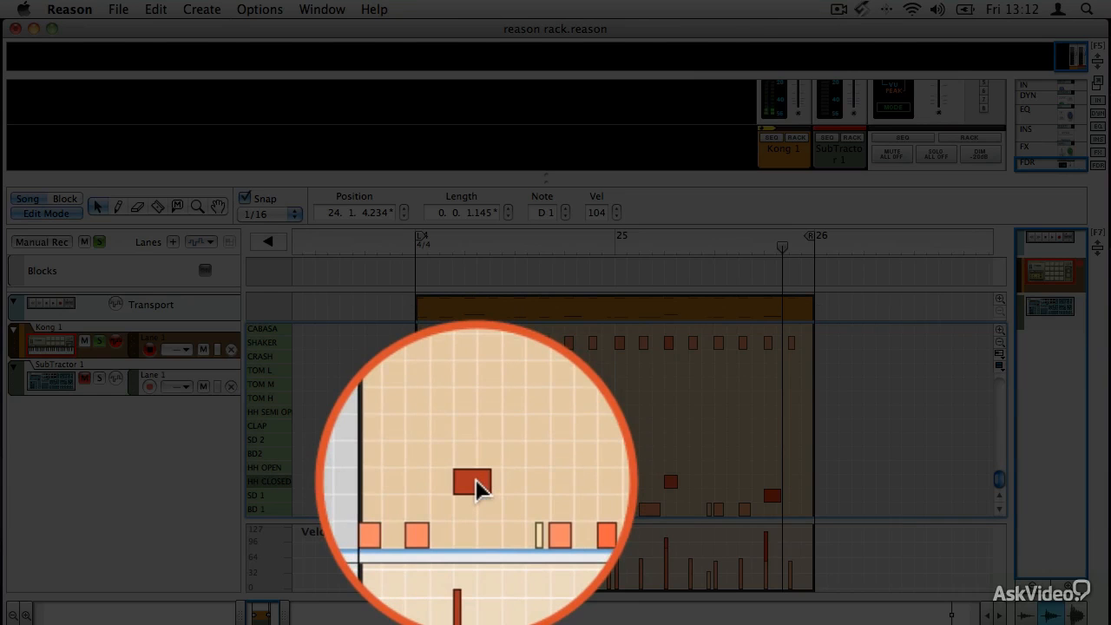
pyautogui.moveTo(479, 481); pyautogui.dragTo(479, 467)
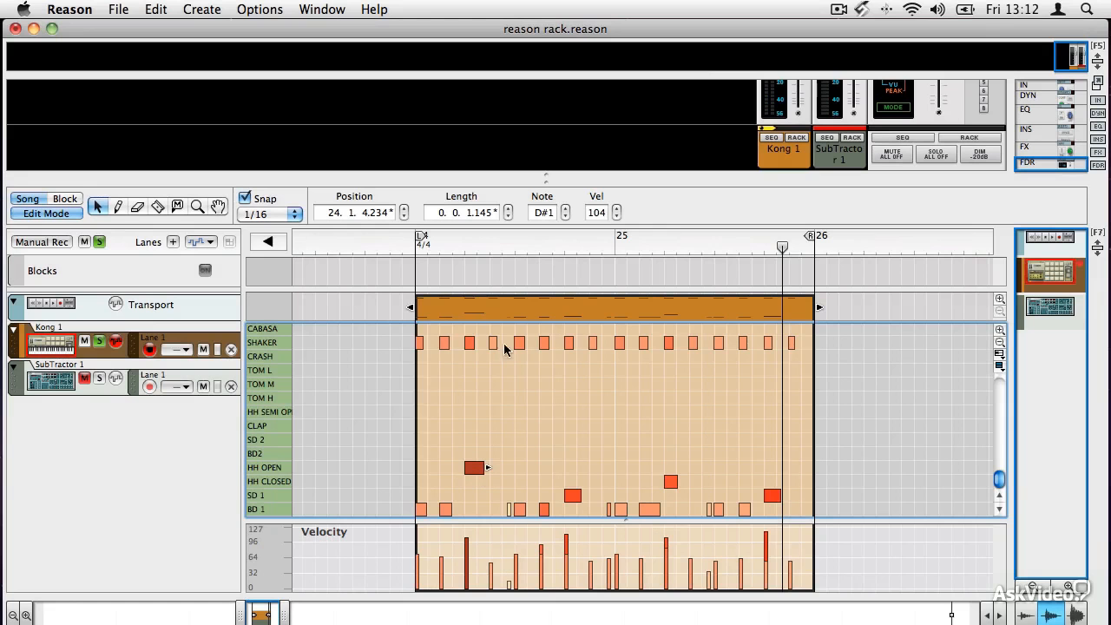
pyautogui.moveTo(458, 245); pyautogui.dragTo(412, 246)
pyautogui.press('space')
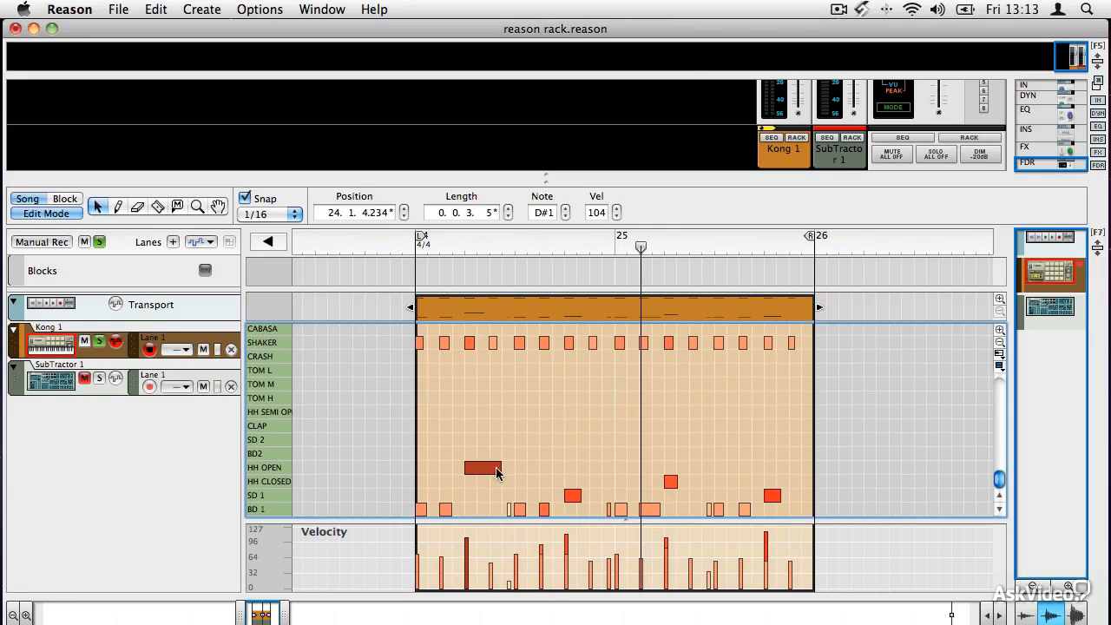
pyautogui.click(470, 466)
# Open the SubTractor 1 clip for note editing and bring its bass notes into view.
pyautogui.click(24, 387)
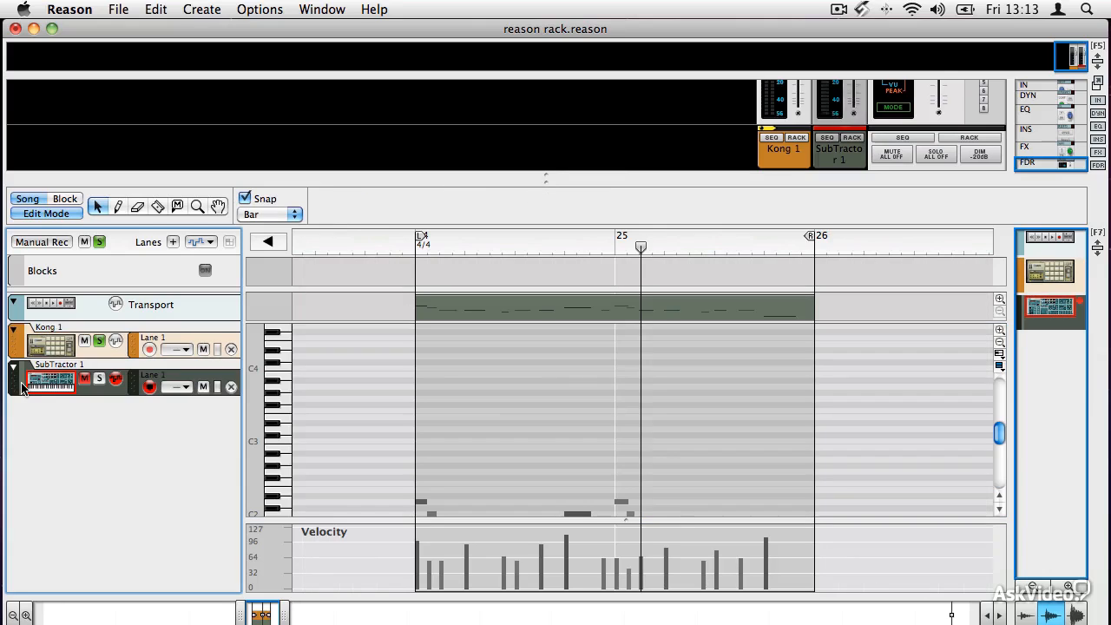
pyautogui.click(554, 311)
pyautogui.doubleClick(556, 311)
pyautogui.scroll(-5, 553, 401)
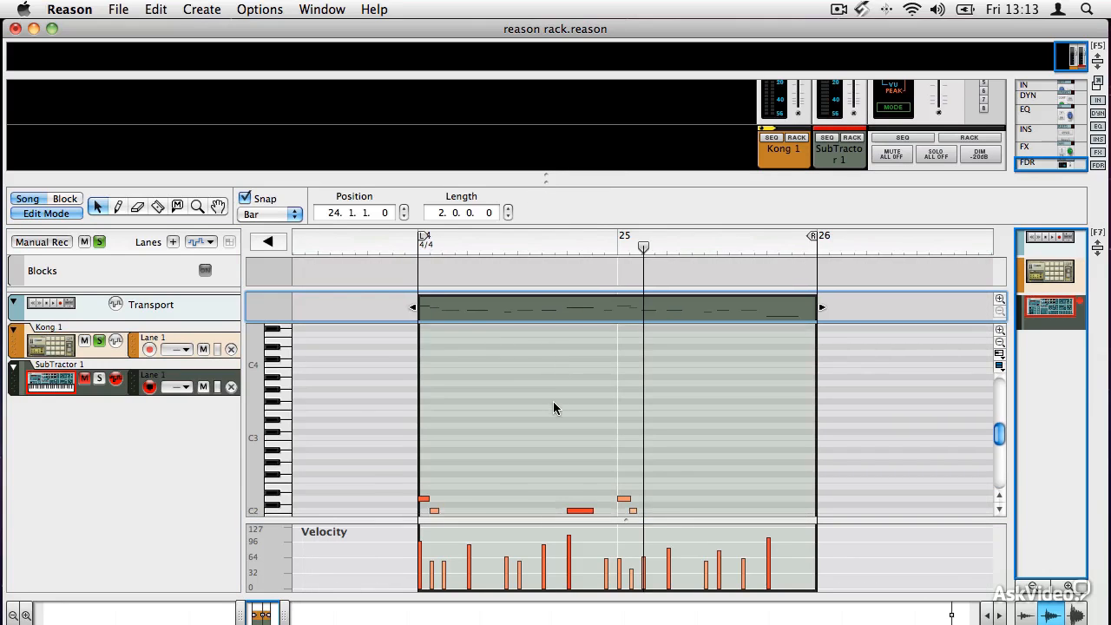
# Play from the start of bar 24 with SubTractor 1 soloed instead of Kong 1.
pyautogui.click(469, 250)
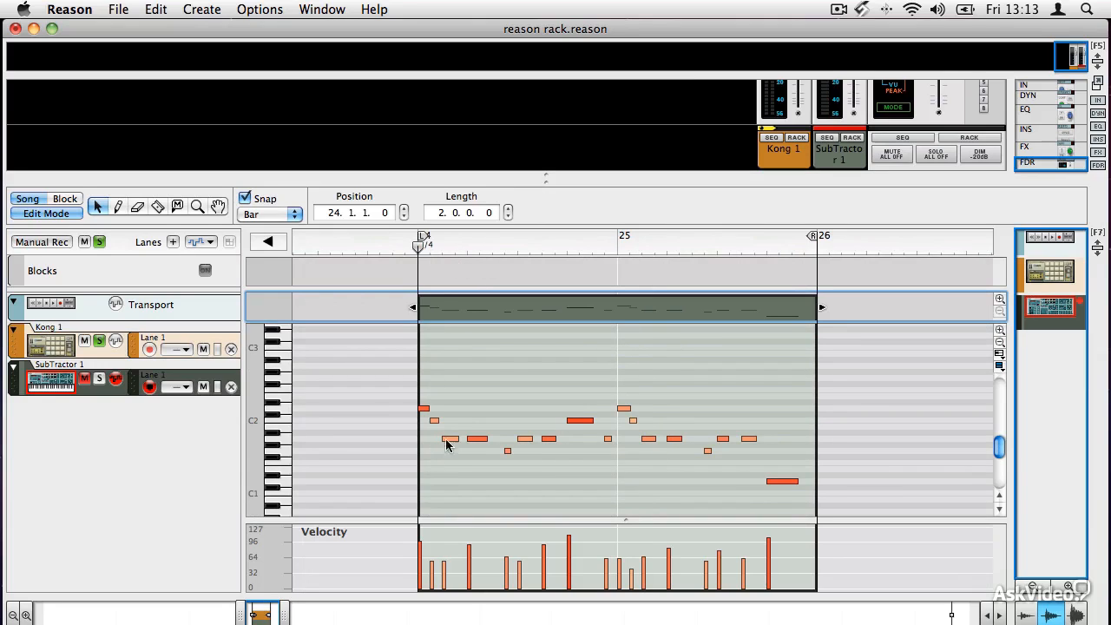
pyautogui.press('space')
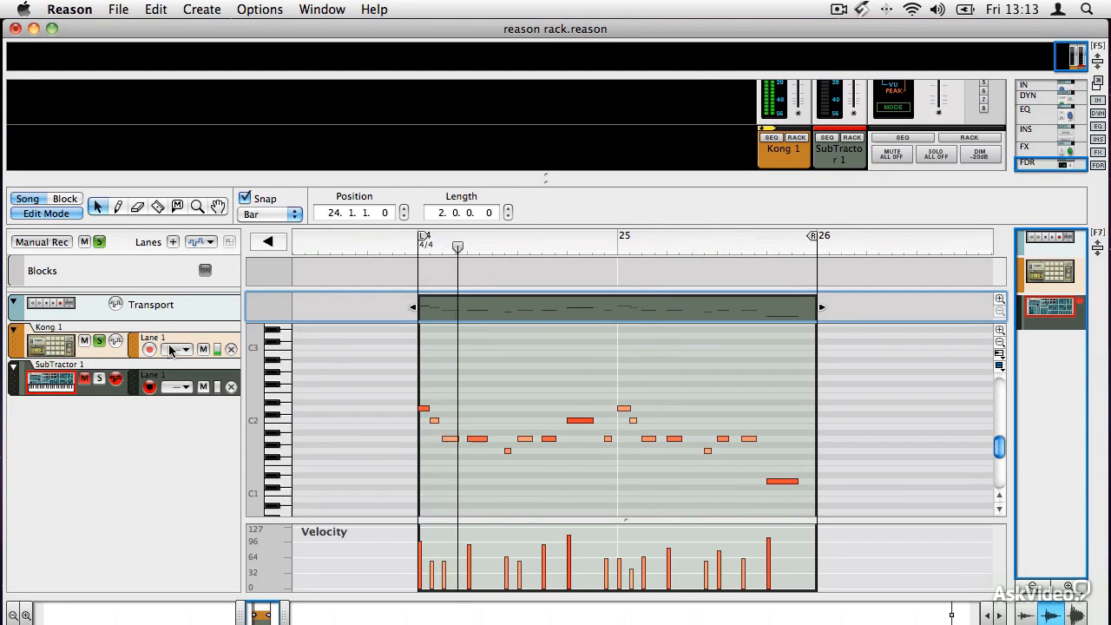
pyautogui.click(102, 382)
pyautogui.click(98, 339)
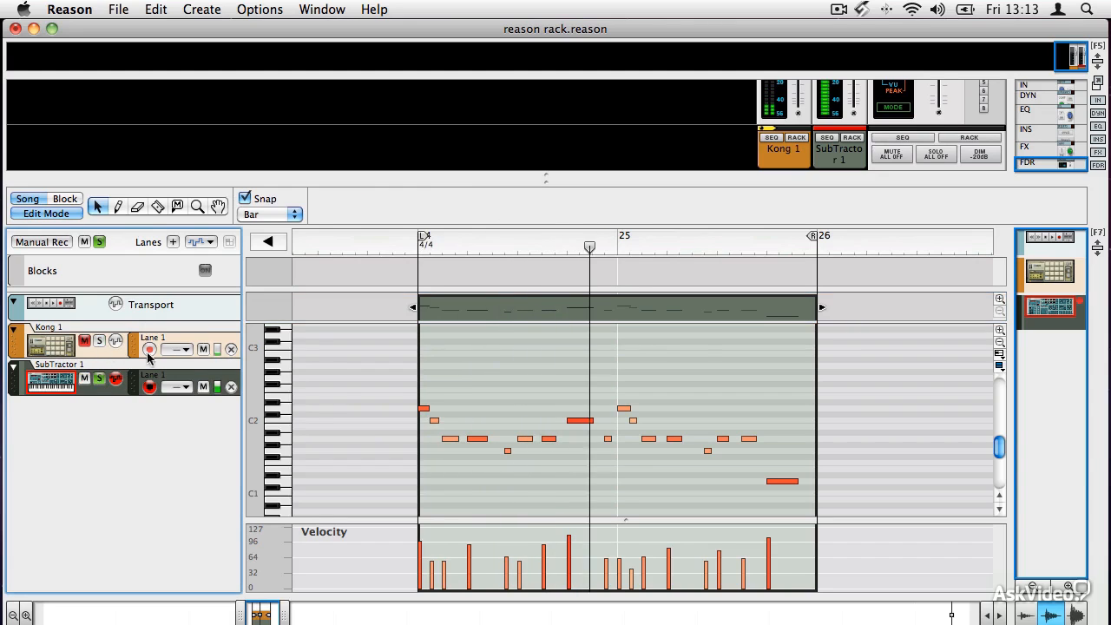
# Lengthen the C2 bass note at 24.4.1 to 0.1.1.0.
pyautogui.click(579, 421)
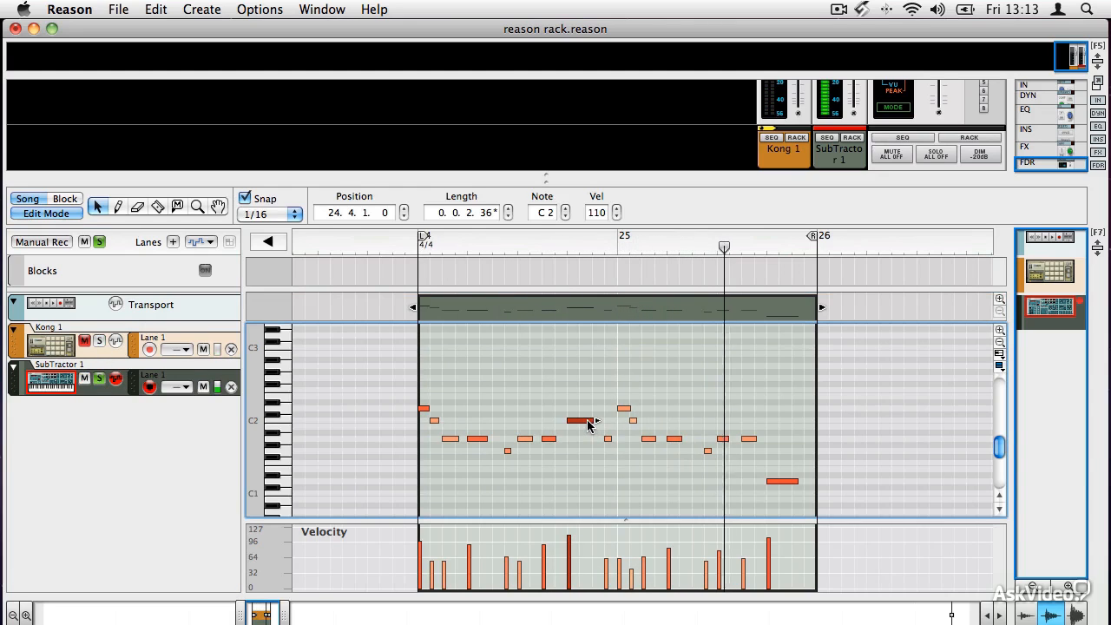
pyautogui.moveTo(590, 425); pyautogui.dragTo(621, 425)
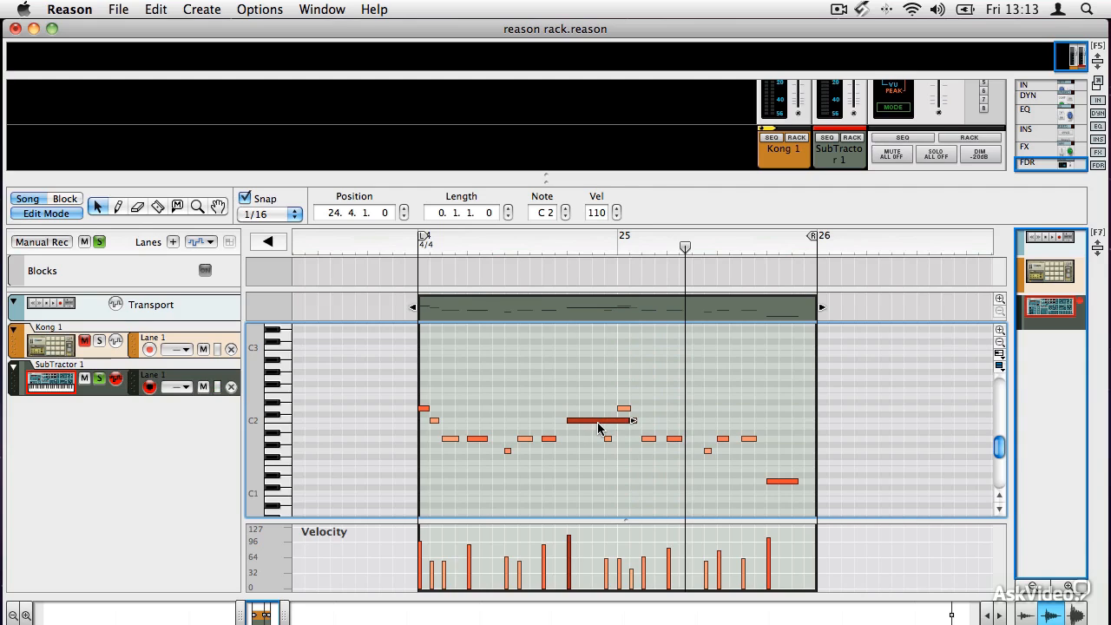
# Draw a level velocity of about 74 across the bass notes after the first, and raise the long C2 note's velocity to 127.
pyautogui.click(568, 544)
pyautogui.click(119, 207)
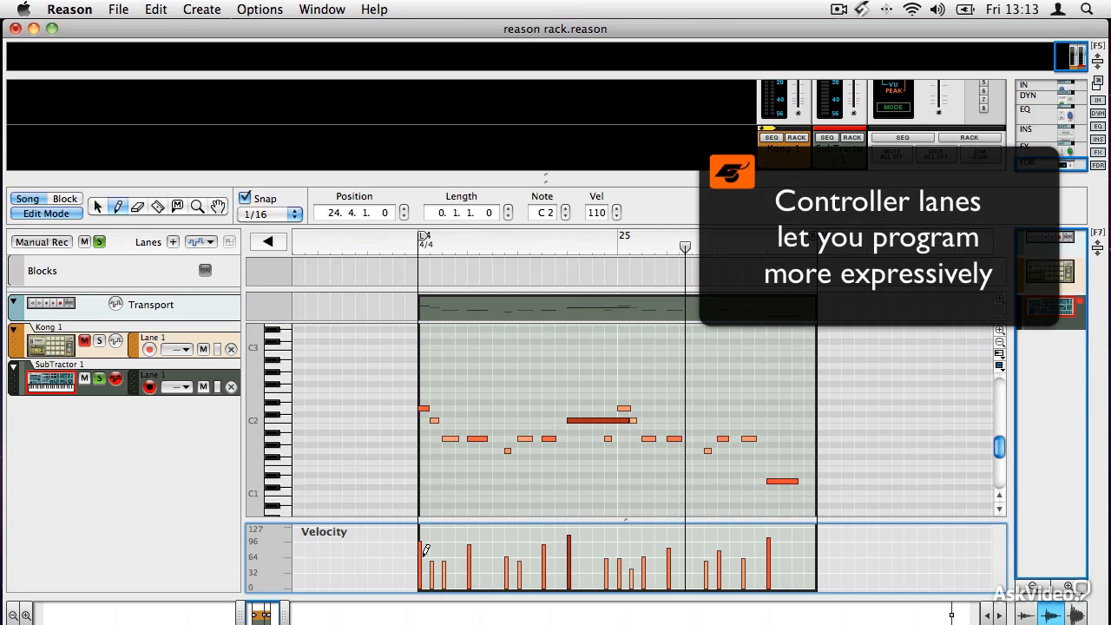
pyautogui.moveTo(429, 549); pyautogui.dragTo(786, 544)
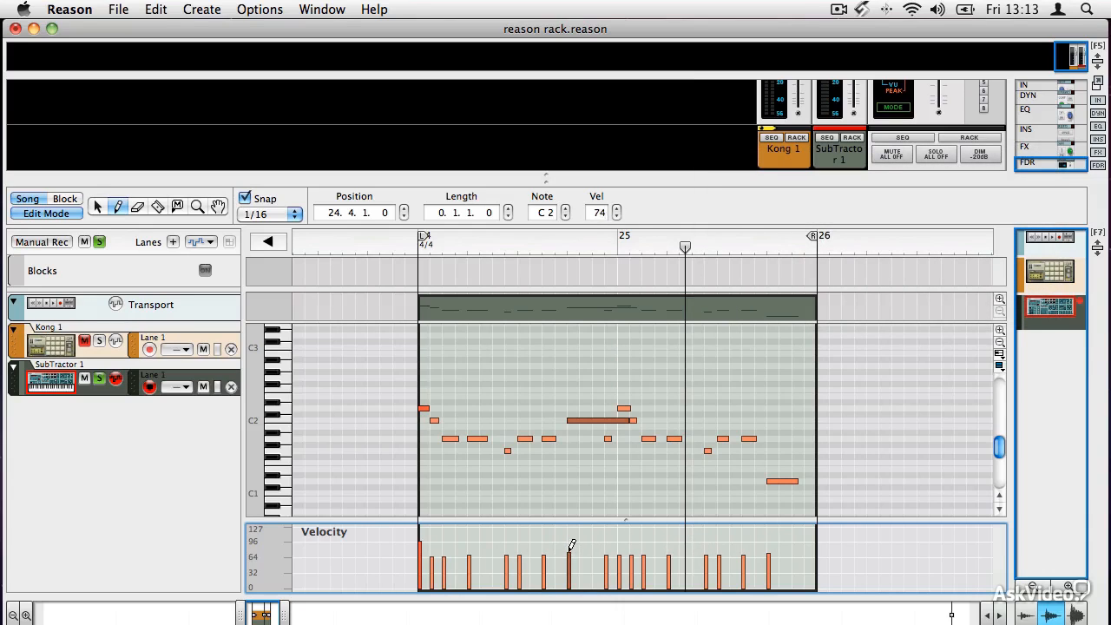
pyautogui.moveTo(573, 544); pyautogui.dragTo(573, 526)
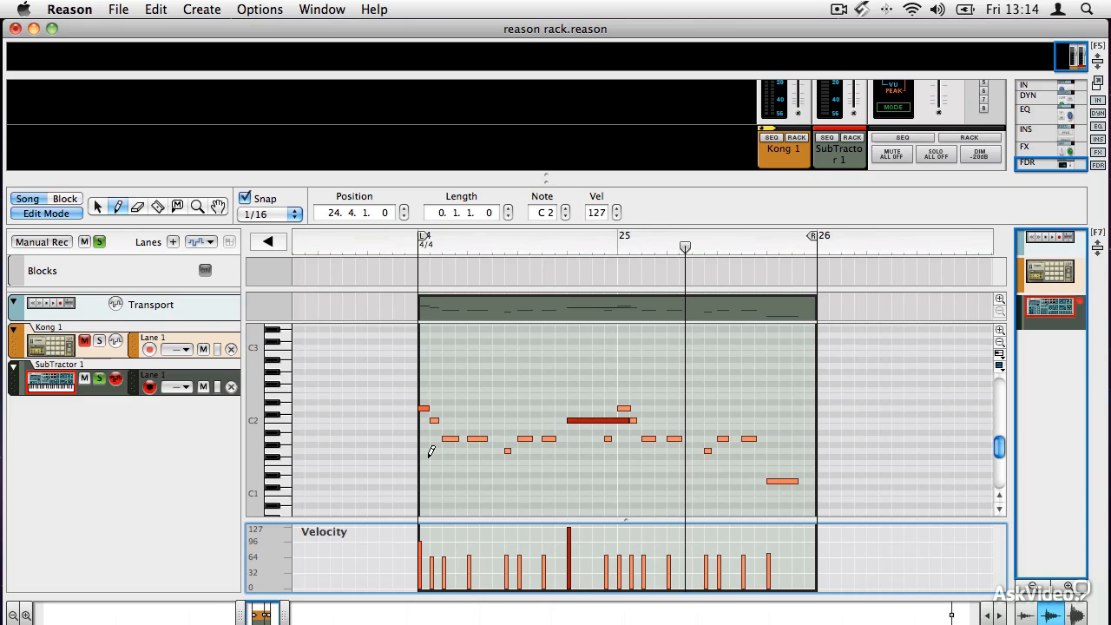
pyautogui.press('q')
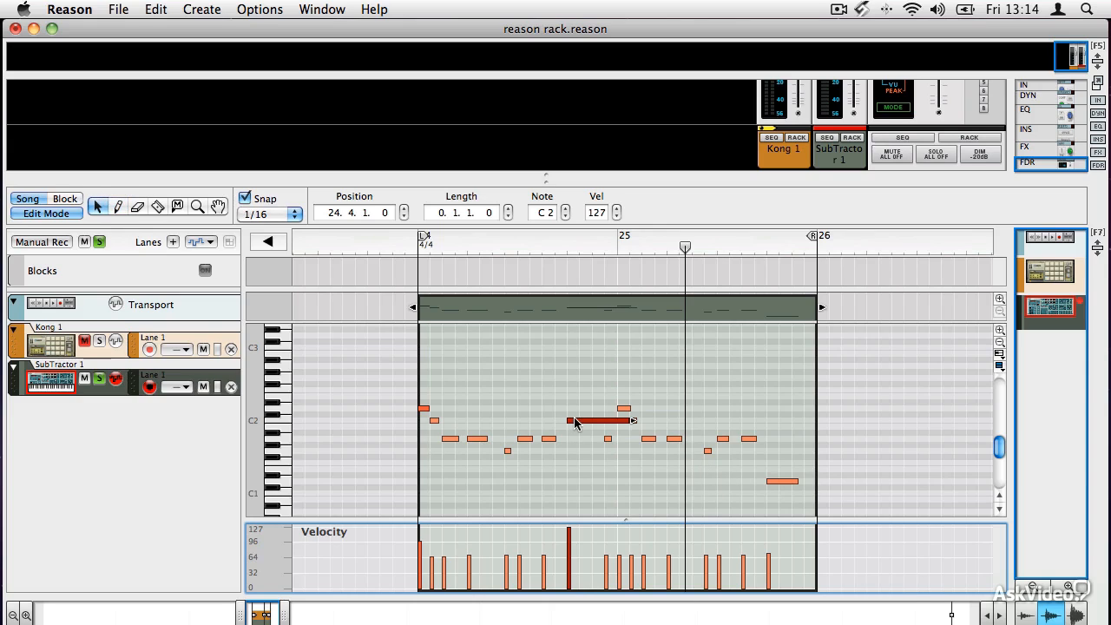
# Reopen the Kong 1 drum clip for note editing.
pyautogui.click(17, 347)
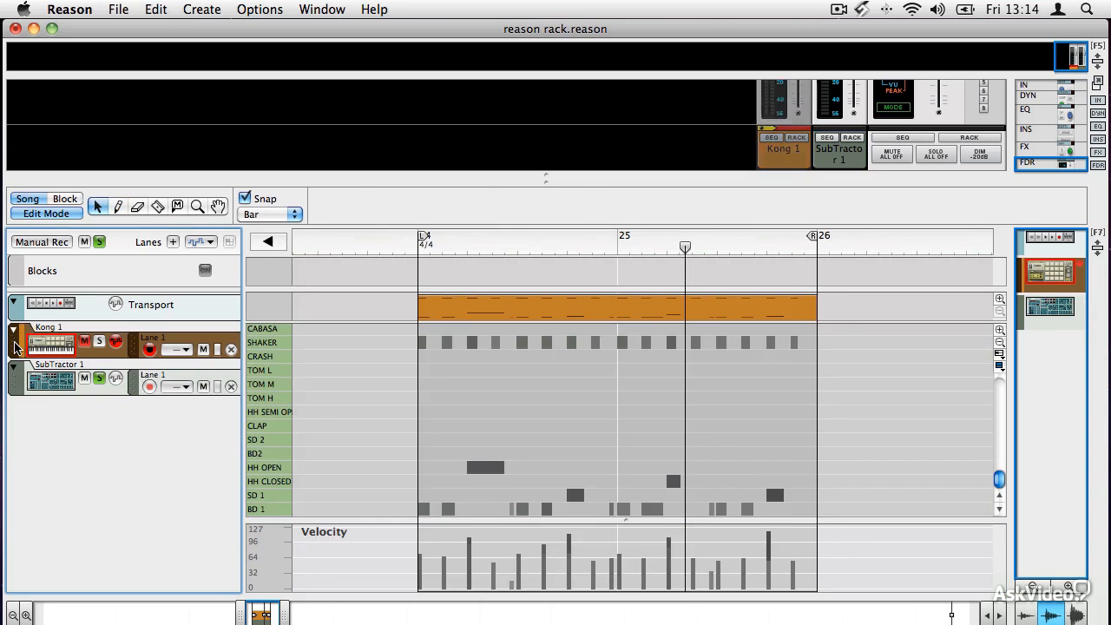
pyautogui.doubleClick(517, 304)
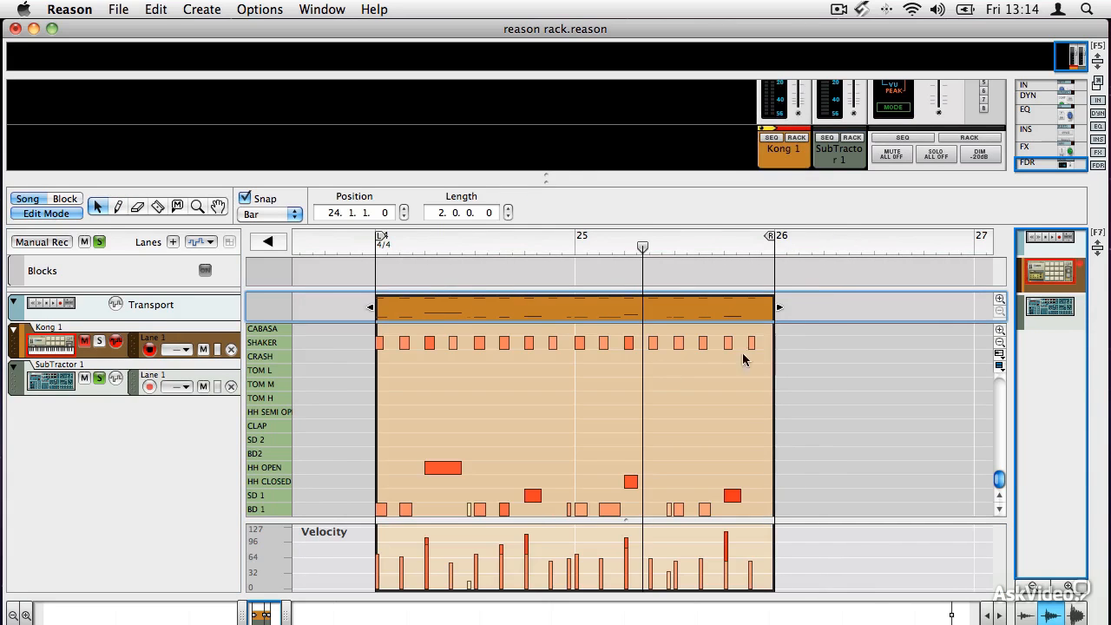
pyautogui.click(272, 337)
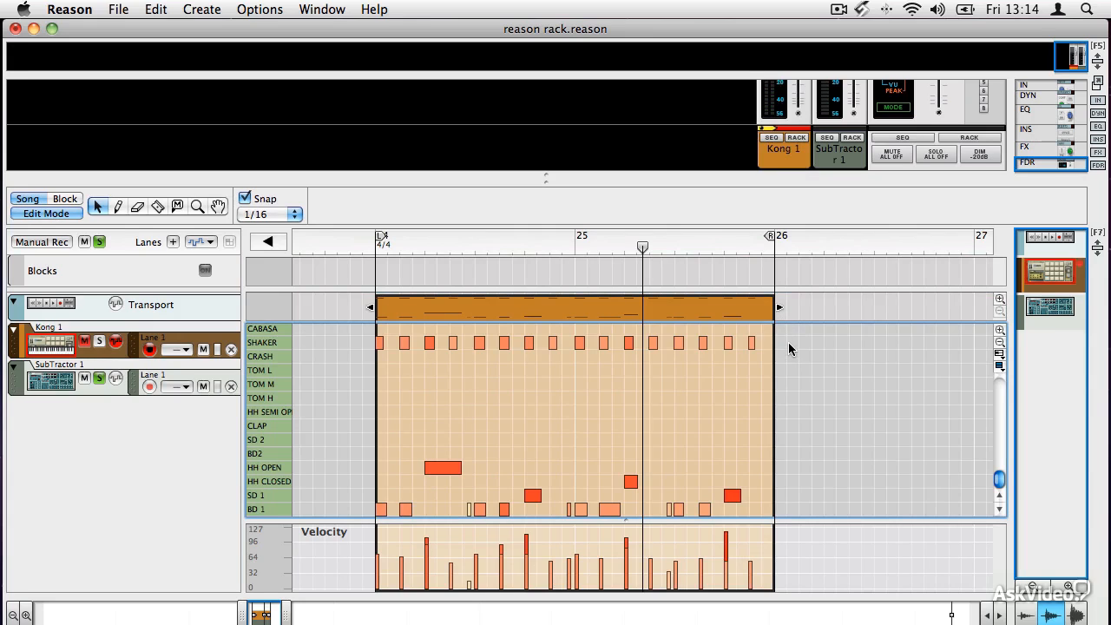
# Try shifting all SHAKER notes a sixteenth later to 24.1.2, view the snap resolutions, and return the notes to 24.1.1.
pyautogui.moveTo(789, 342); pyautogui.dragTo(417, 345)
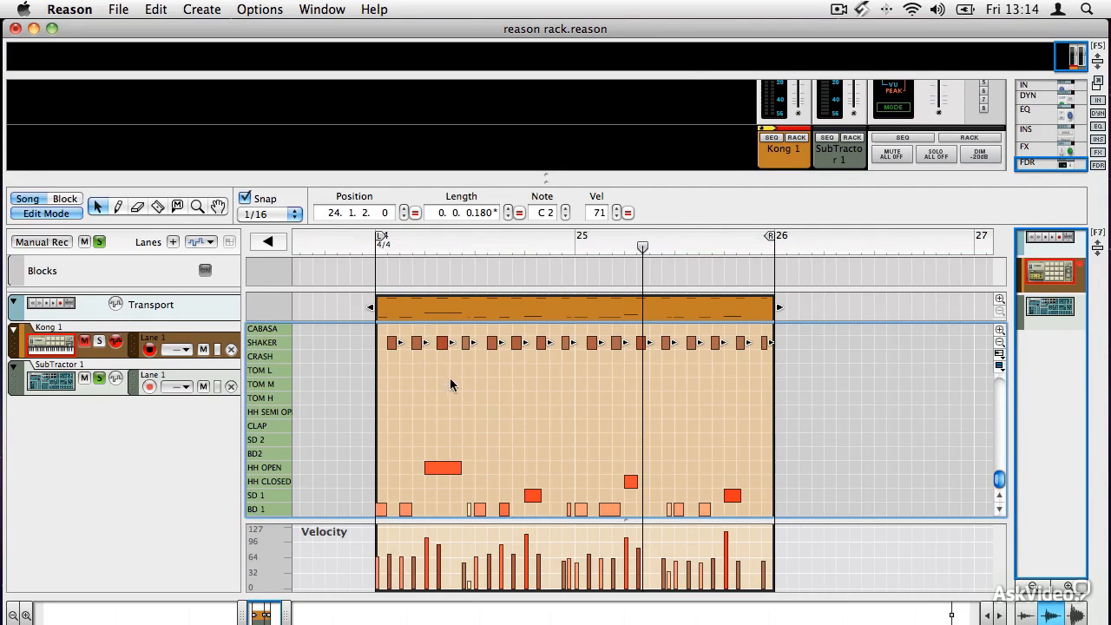
pyautogui.click(287, 215)
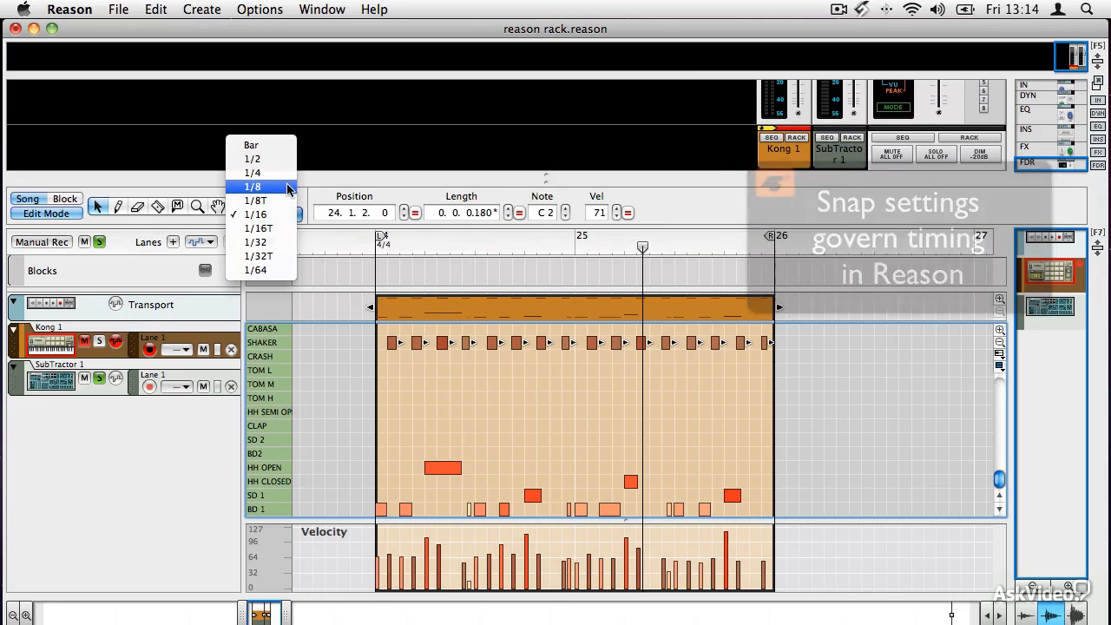
pyautogui.click(317, 202)
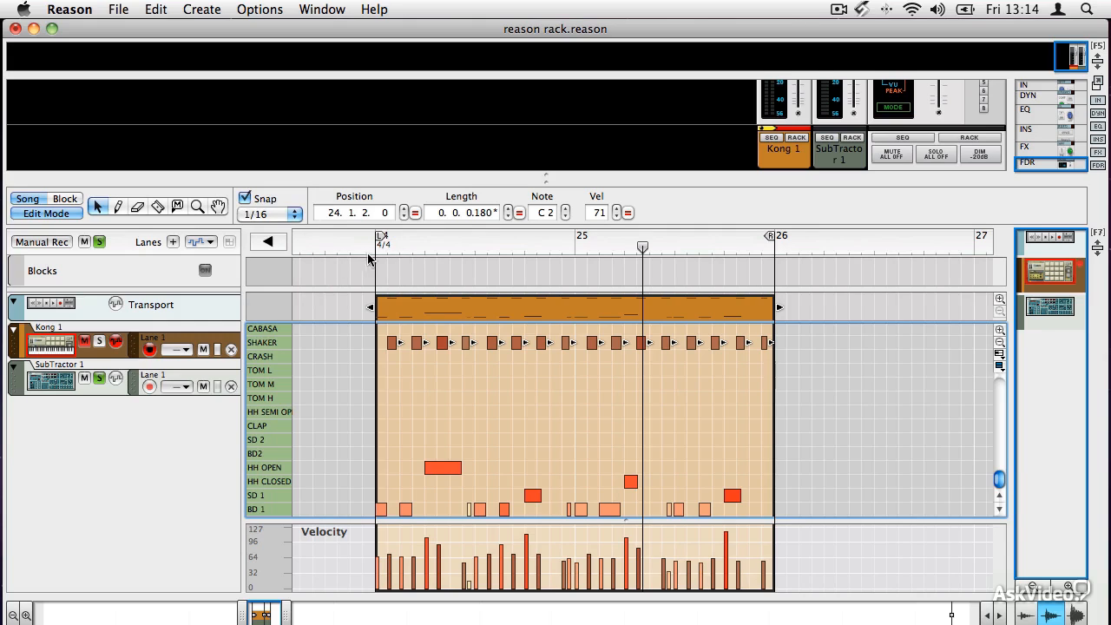
pyautogui.press('super+Left')
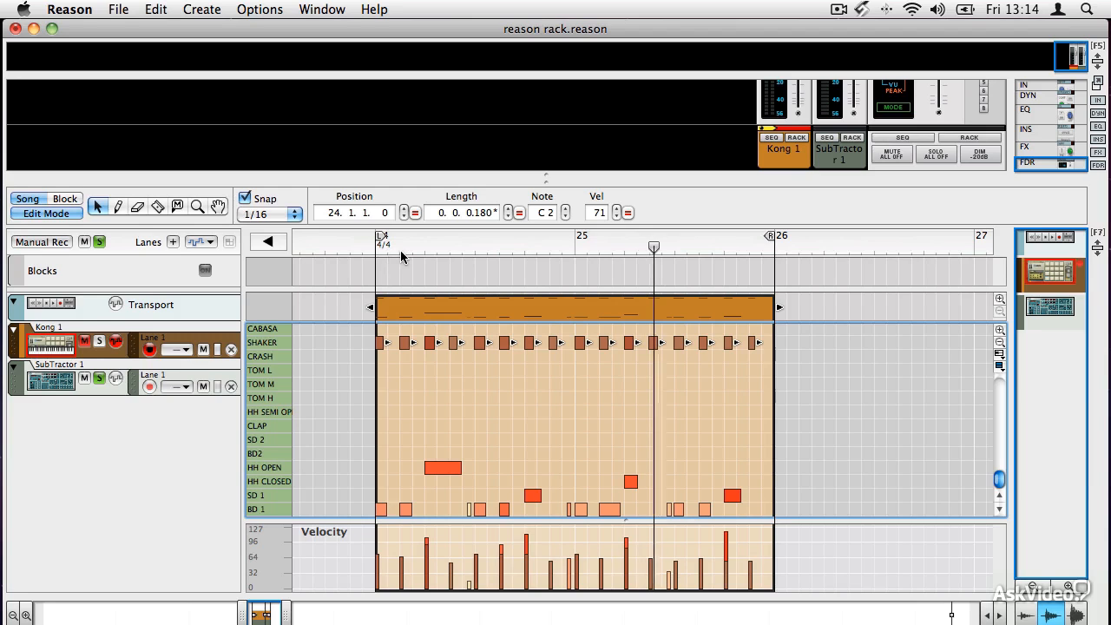
# Solo the Kong 1 drum track instead of SubTractor 1.
pyautogui.click(100, 342)
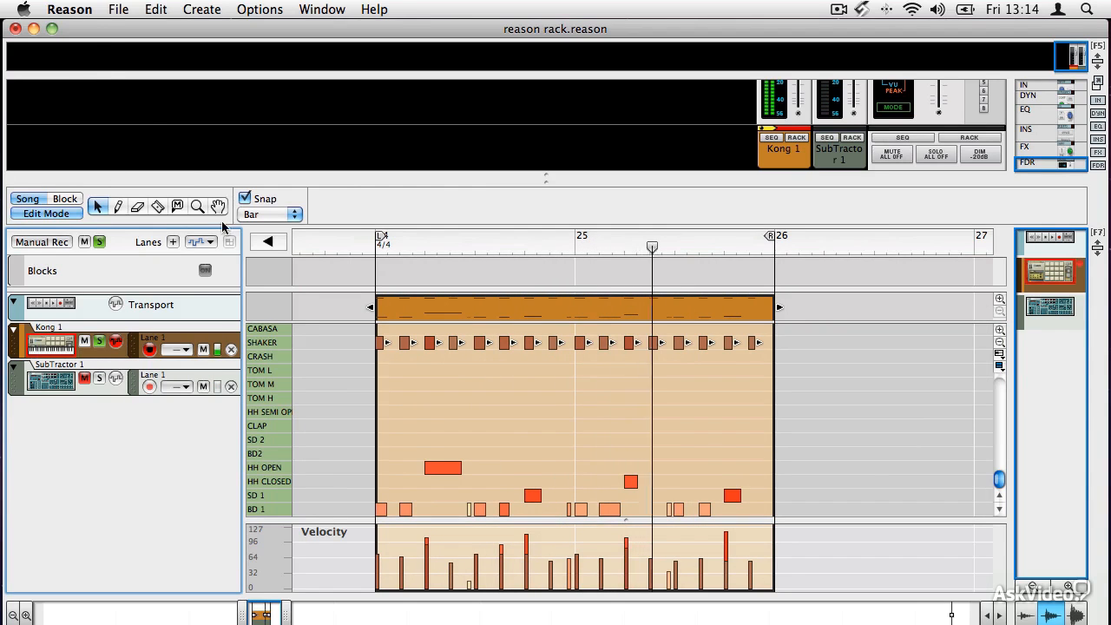
# During playback, try the selected SHAKER notes one sixteenth later, put them back at 24.1.1, and deselect them.
pyautogui.click(430, 344)
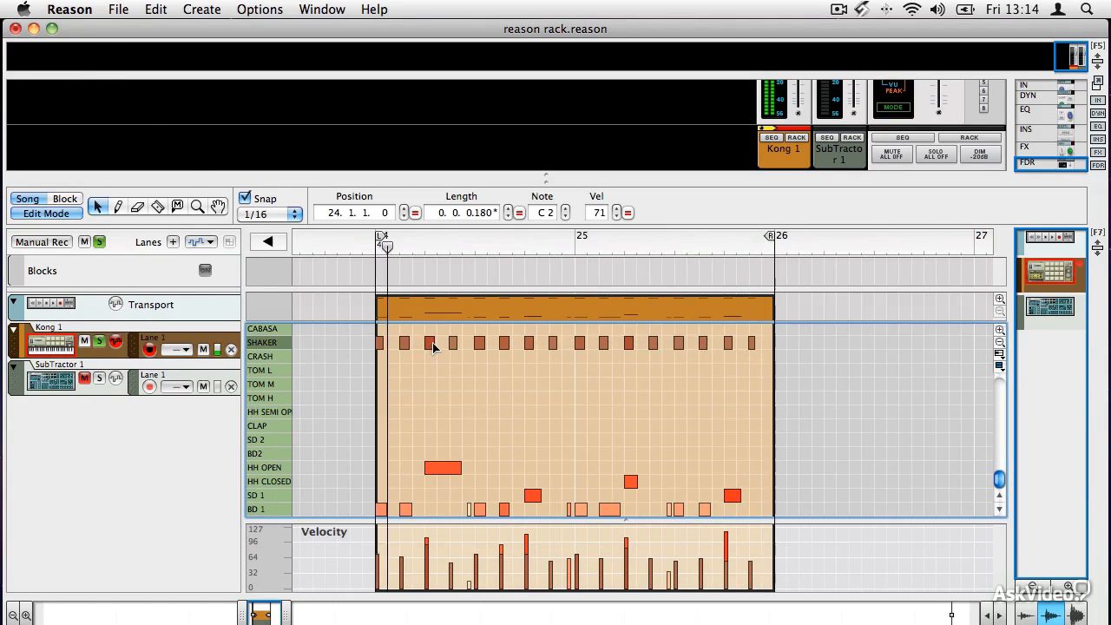
pyautogui.moveTo(429, 344); pyautogui.dragTo(441, 345)
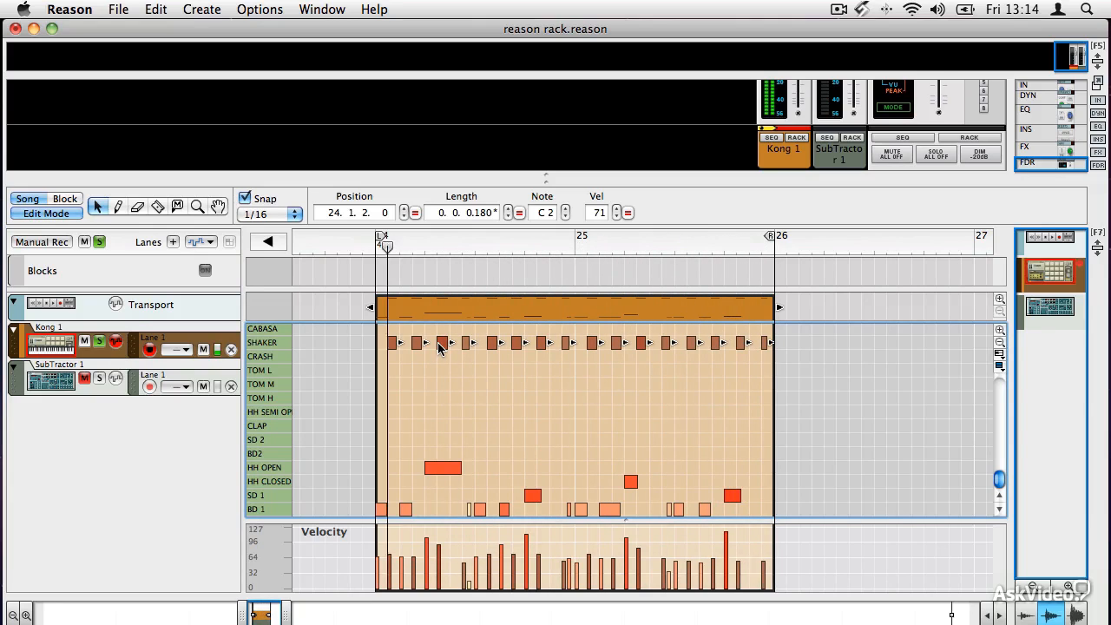
pyautogui.click(441, 346)
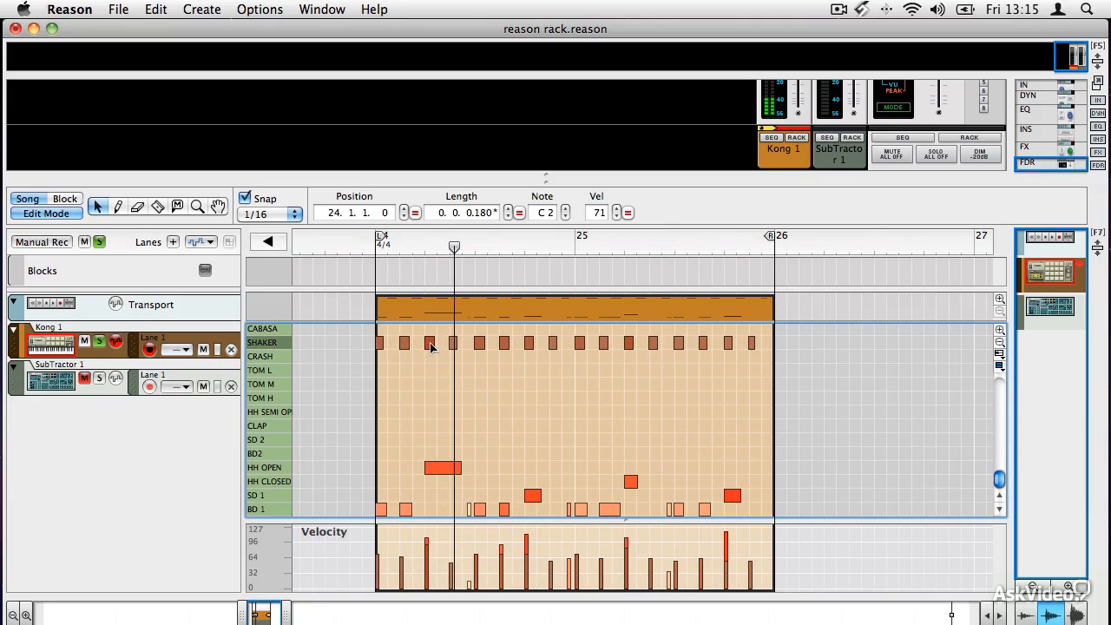
pyautogui.moveTo(441, 346); pyautogui.dragTo(429, 345)
pyautogui.click(442, 392)
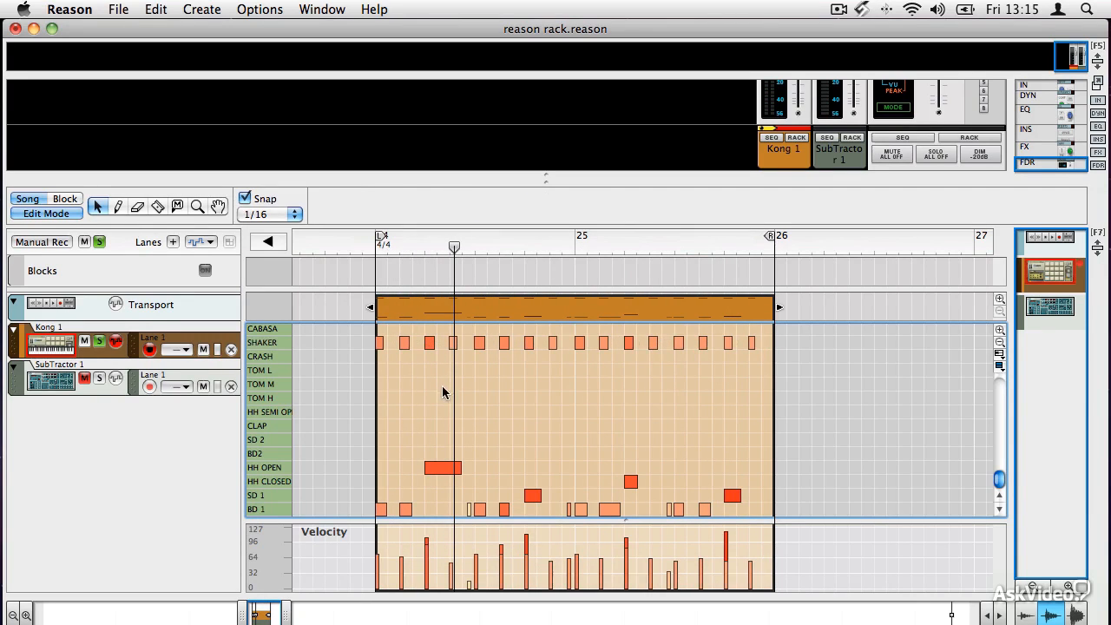
# Duplicate the long HH OPEN note within bar 24, play the loop, and place the copy at about 24.2.4.
pyautogui.click(448, 475)
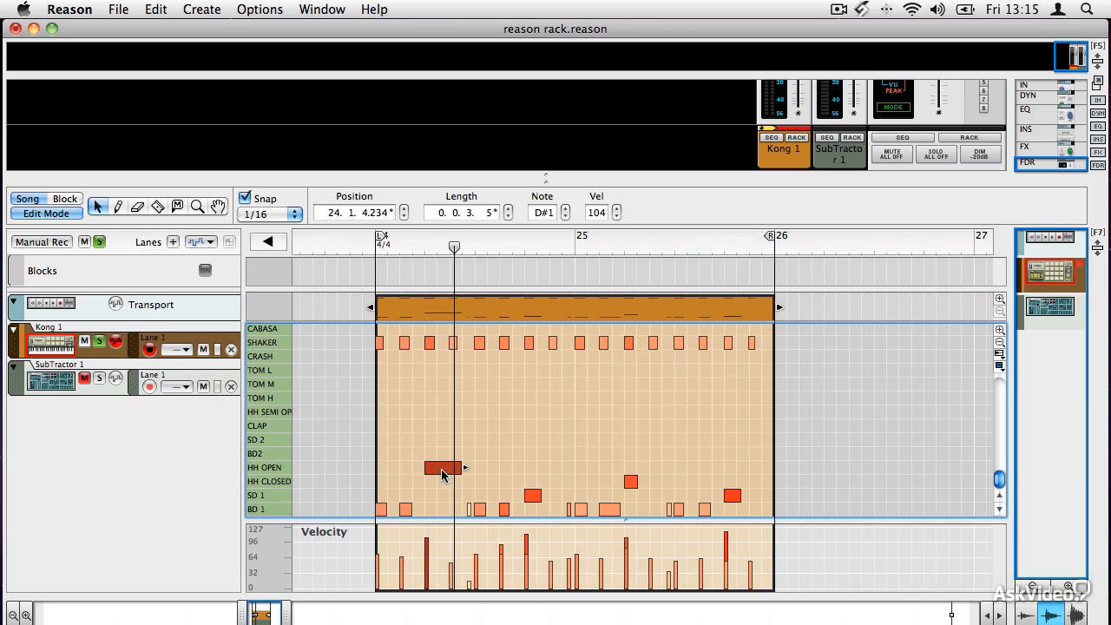
pyautogui.moveTo(441, 474); pyautogui.dragTo(476, 469)
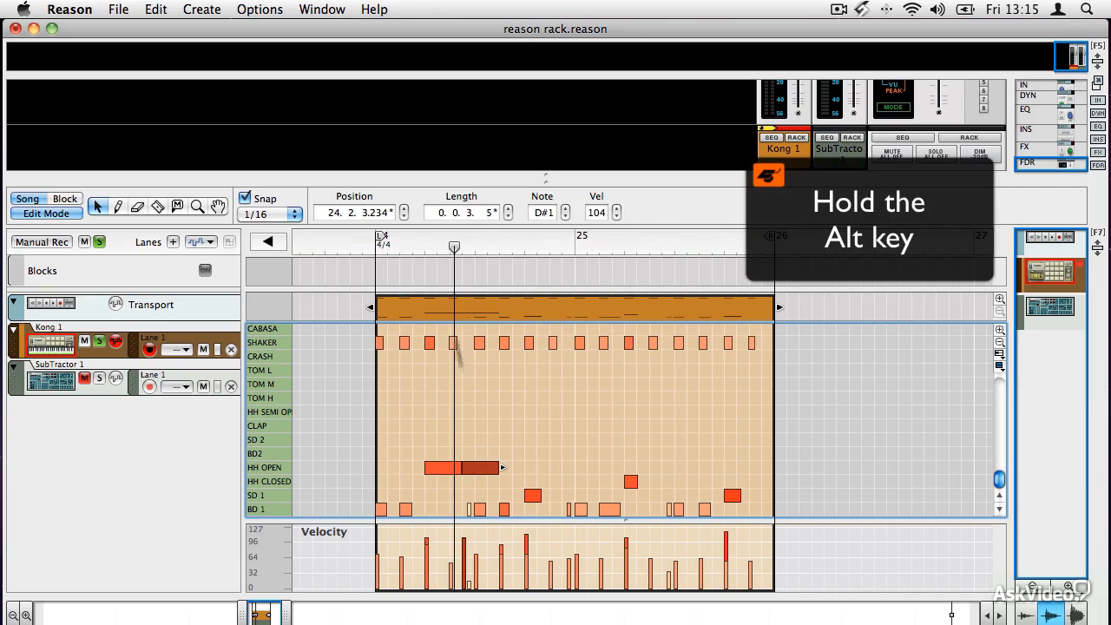
pyautogui.moveTo(454, 247); pyautogui.dragTo(399, 251)
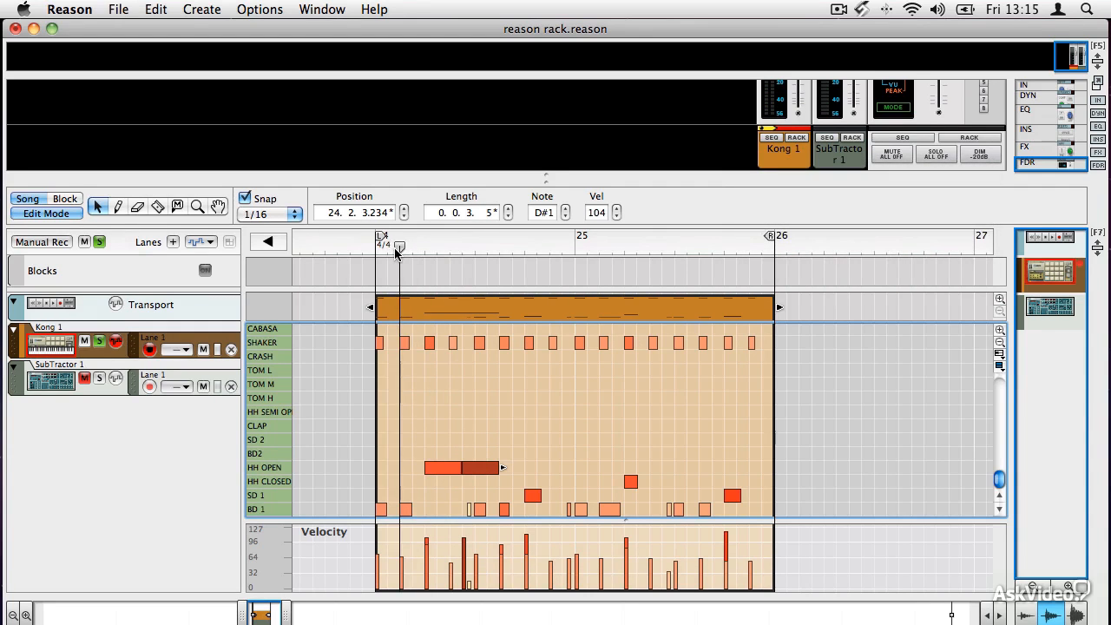
pyautogui.press('space')
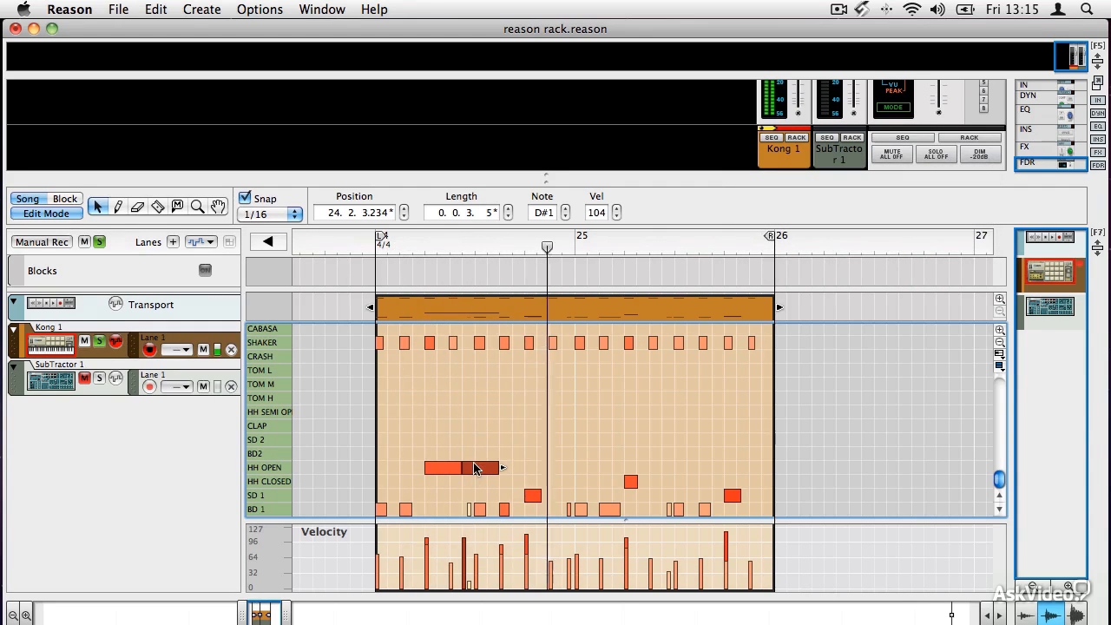
pyautogui.moveTo(471, 457); pyautogui.dragTo(483, 458)
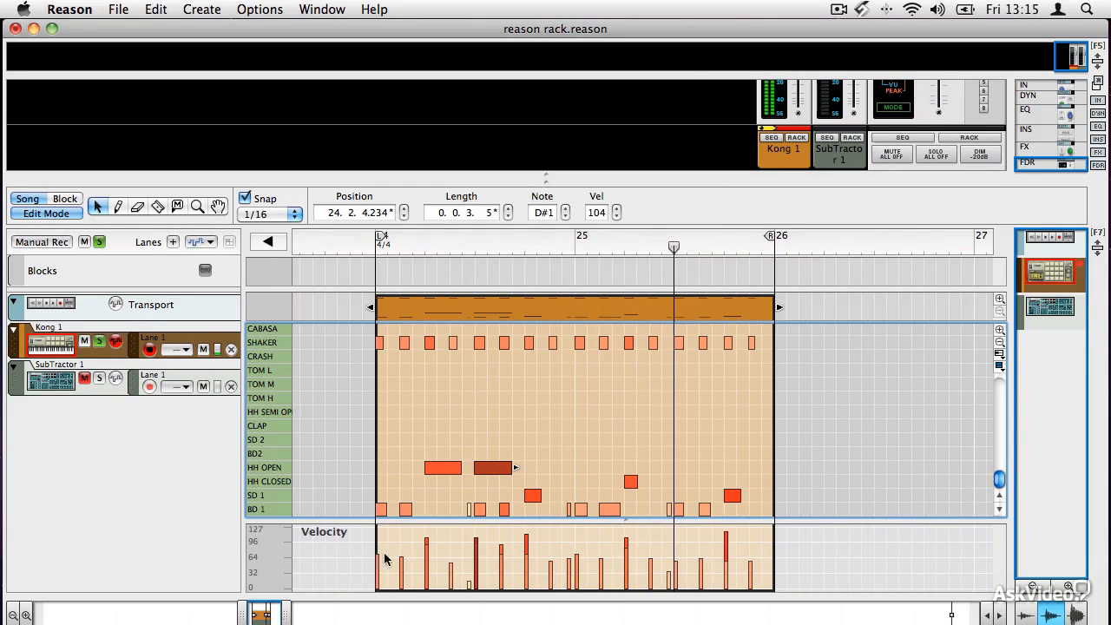
pyautogui.click(201, 243)
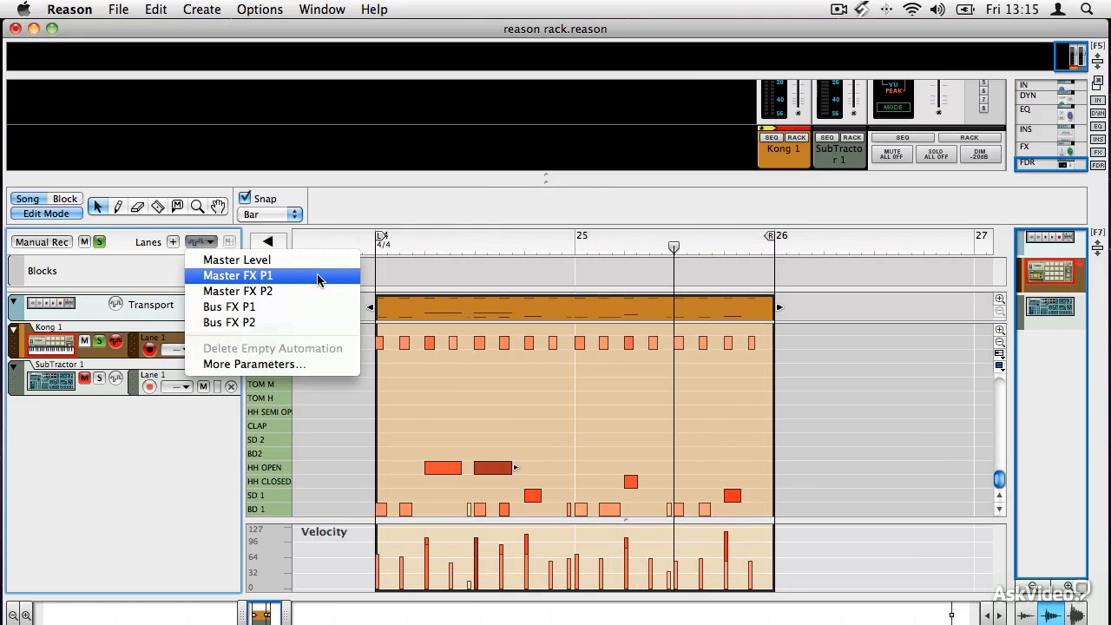
pyautogui.click(303, 492)
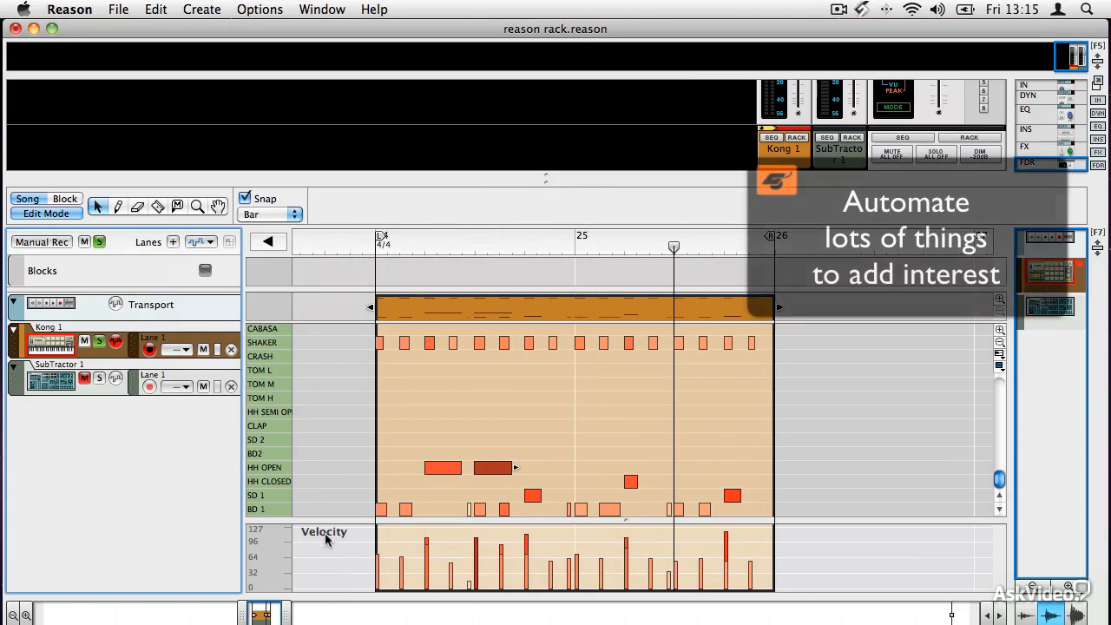